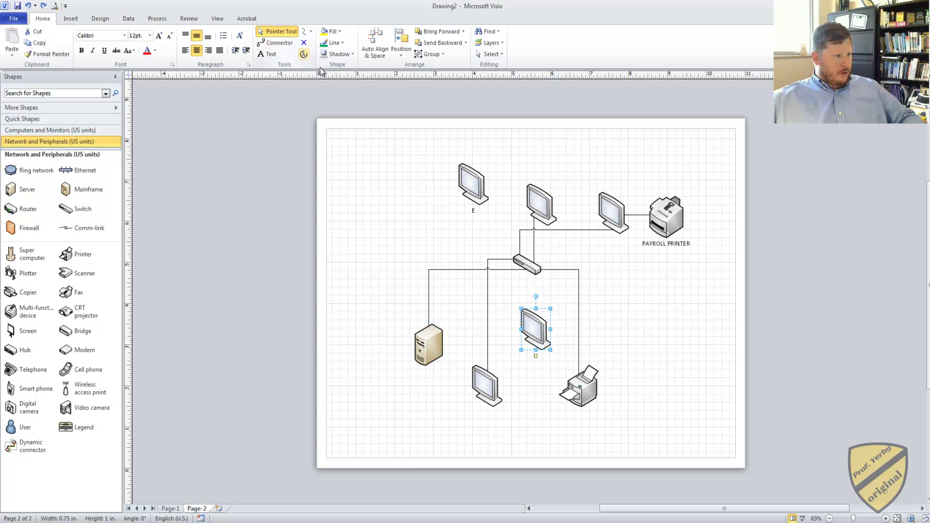
# - Connect the unlinked computer below the switch to the switch and move it to the open area below the payroll printer
pyautogui.click(536, 310)
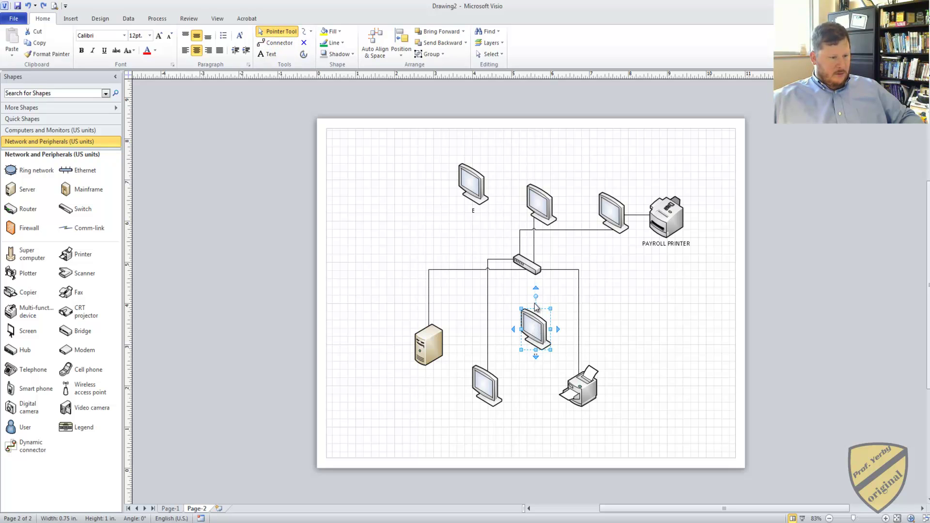
pyautogui.click(536, 289)
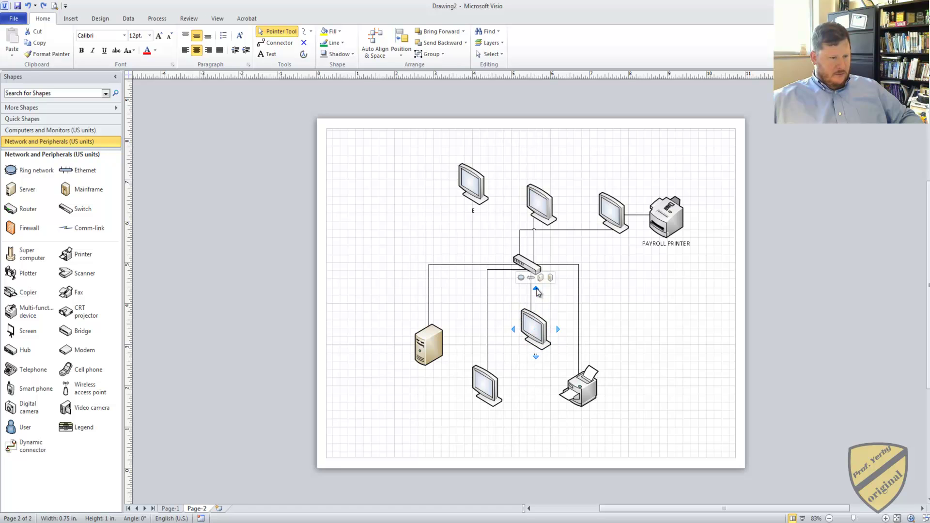
pyautogui.click(536, 289)
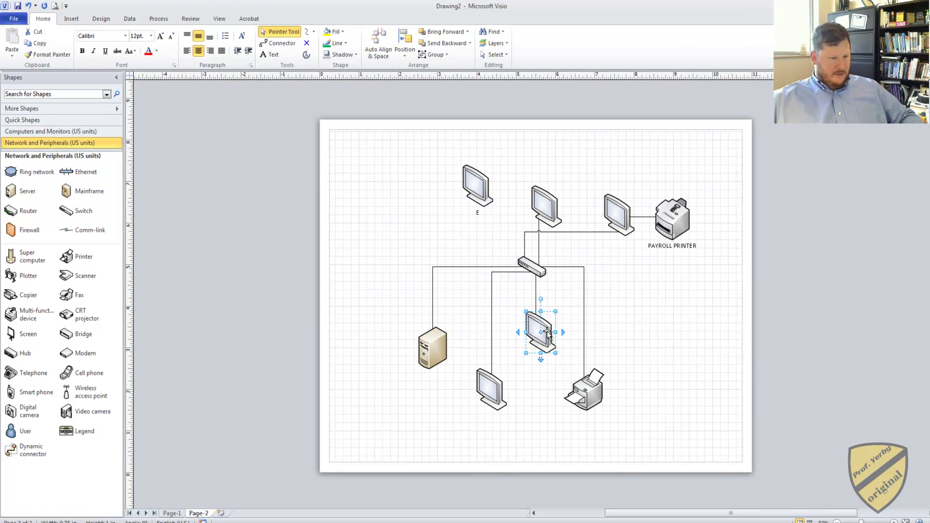
pyautogui.moveTo(548, 330); pyautogui.dragTo(672, 325)
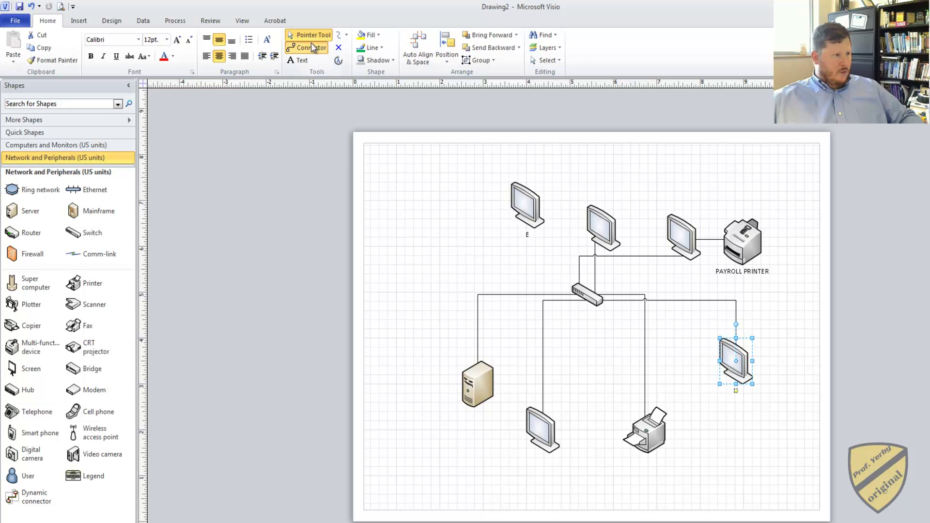
# - Link computer E to the switch with a connector, then return to the Pointer tool
pyautogui.click(312, 47)
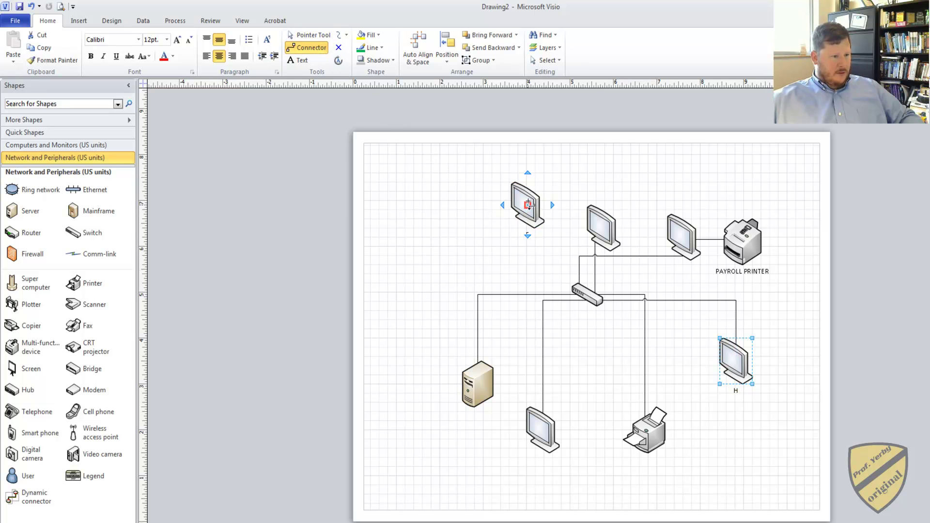
pyautogui.moveTo(528, 203); pyautogui.dragTo(587, 295)
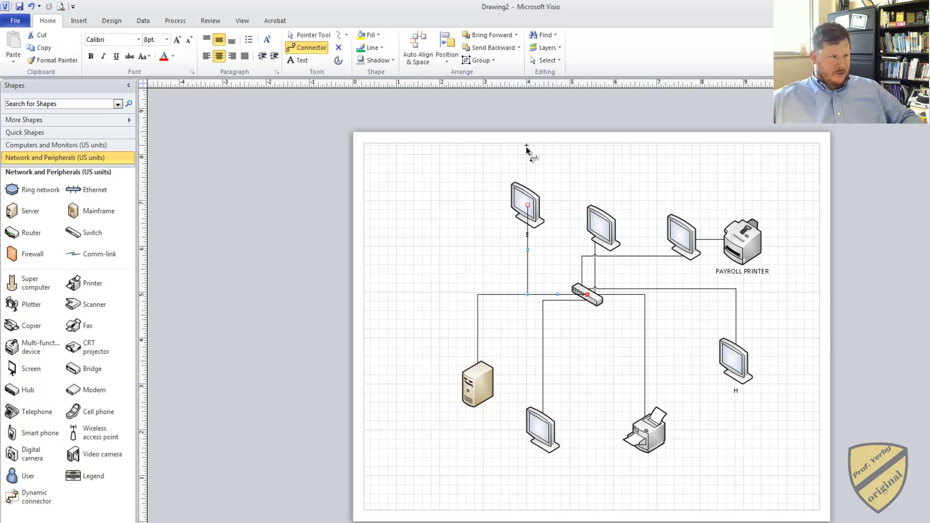
pyautogui.hotkey('ctrl', '1')
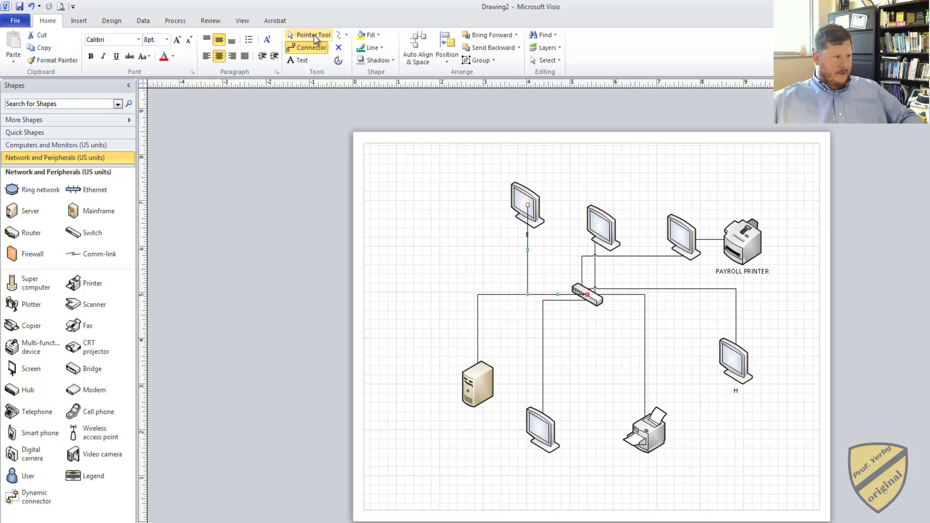
# - Rearrange the server, the lower computer, the unlabelled printer and the upper middle computer so they are spread out around the switch
pyautogui.moveTo(492, 371); pyautogui.dragTo(456, 323)
pyautogui.moveTo(552, 429); pyautogui.dragTo(594, 469)
pyautogui.click(651, 435)
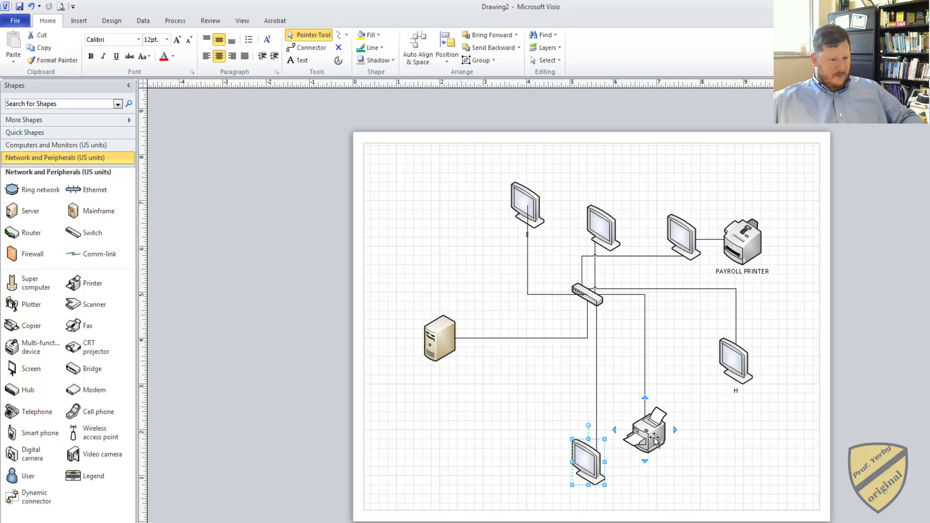
pyautogui.moveTo(659, 438); pyautogui.dragTo(449, 259)
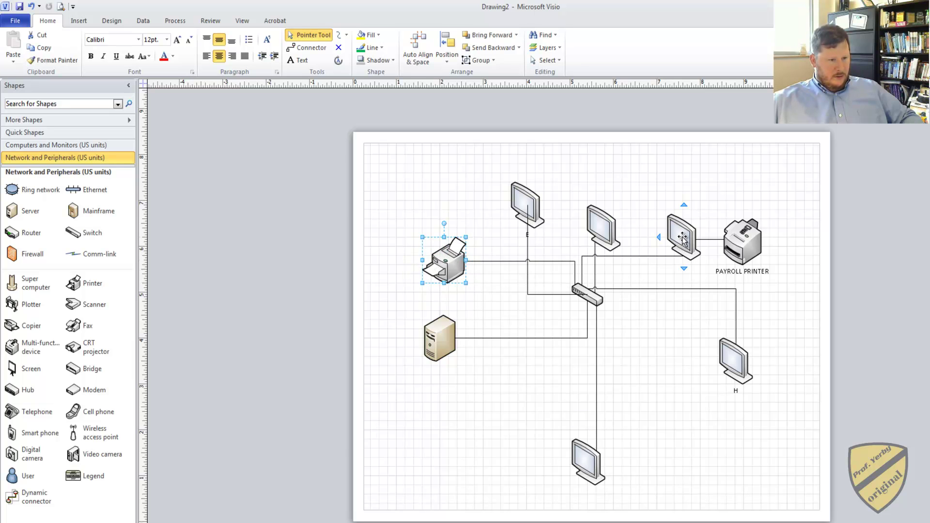
pyautogui.moveTo(604, 225); pyautogui.dragTo(660, 374)
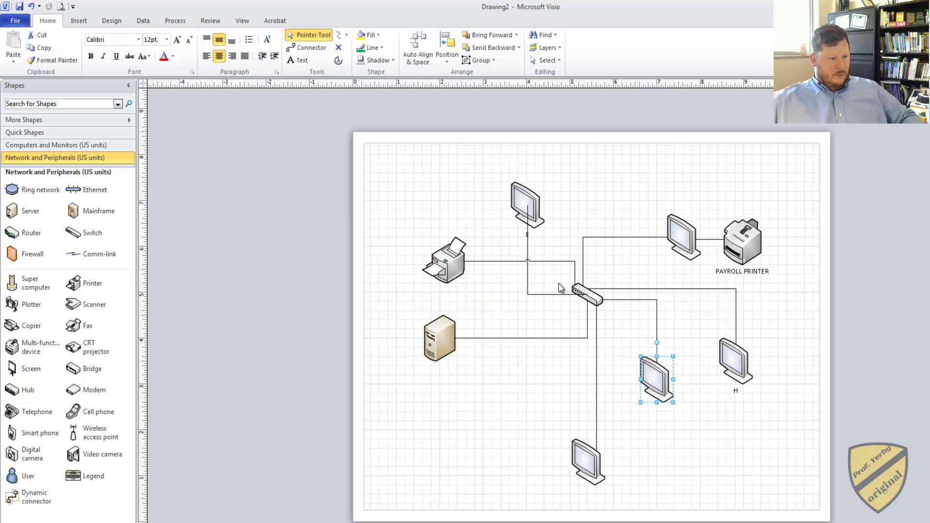
# - Adjust the switch end of computer E's connector and shift computer E slightly up and left
pyautogui.click(588, 296)
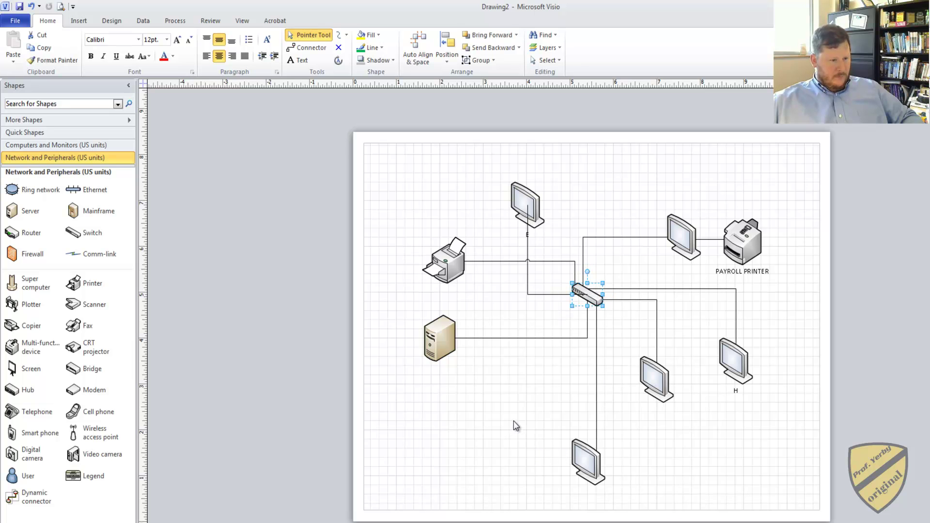
pyautogui.click(552, 294)
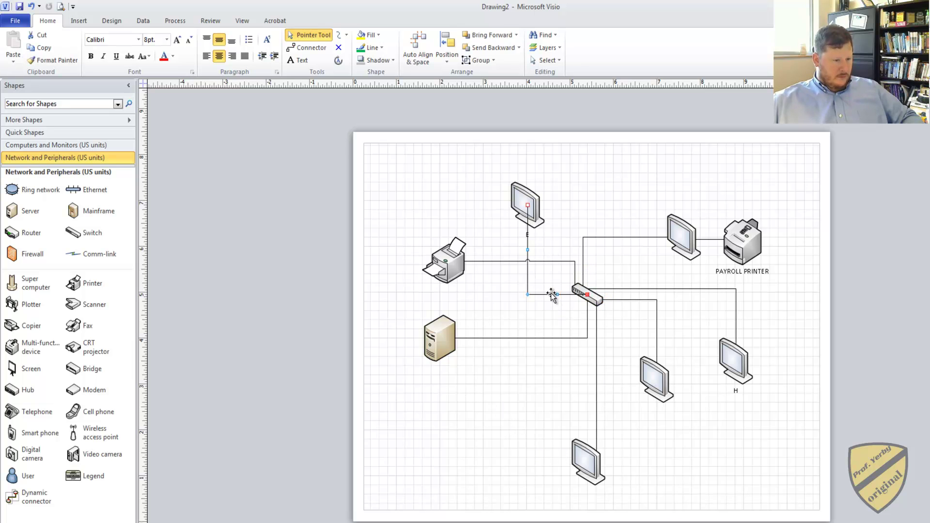
pyautogui.moveTo(587, 295)
pyautogui.mouseDown()
pyautogui.moveTo(569, 296)
pyautogui.moveTo(583, 295)
pyautogui.mouseUp()
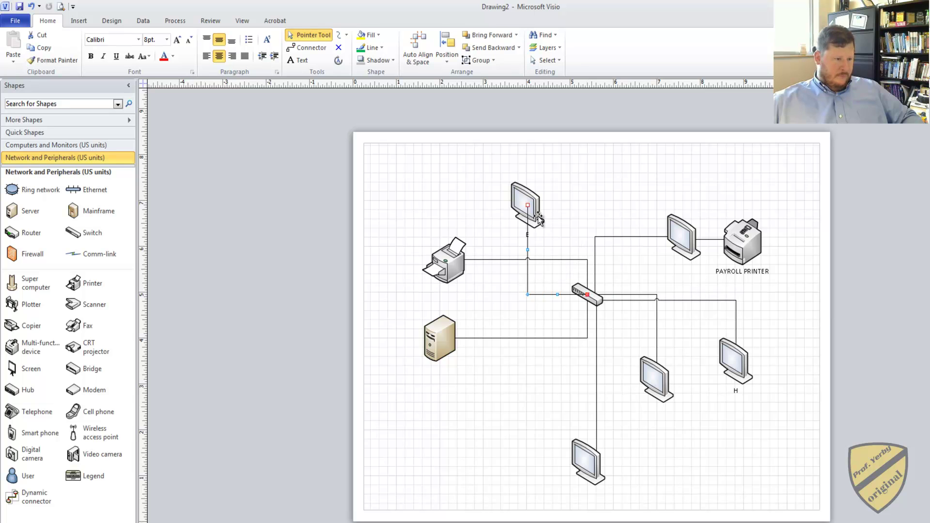
pyautogui.moveTo(529, 198)
pyautogui.mouseDown()
pyautogui.moveTo(580, 190)
pyautogui.moveTo(530, 183)
pyautogui.moveTo(539, 391)
pyautogui.moveTo(518, 398)
pyautogui.moveTo(514, 191)
pyautogui.mouseUp()
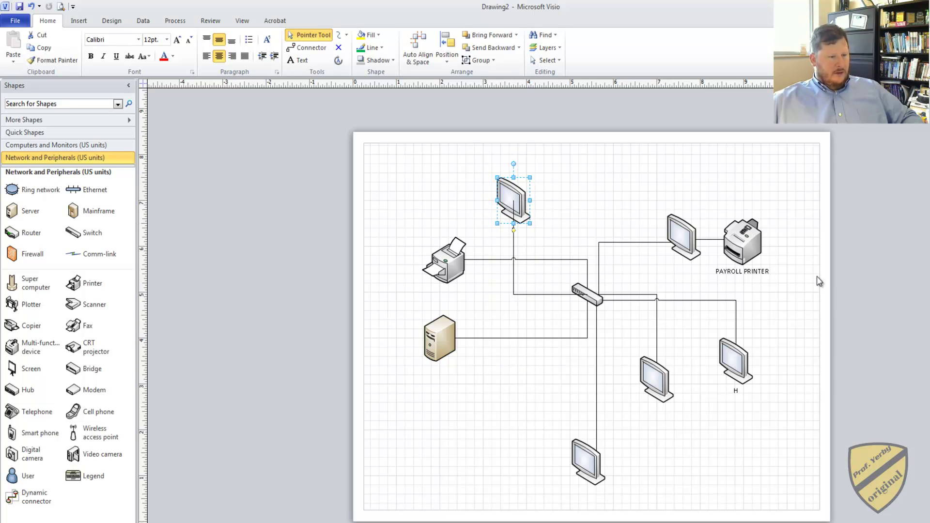
pyautogui.click(811, 306)
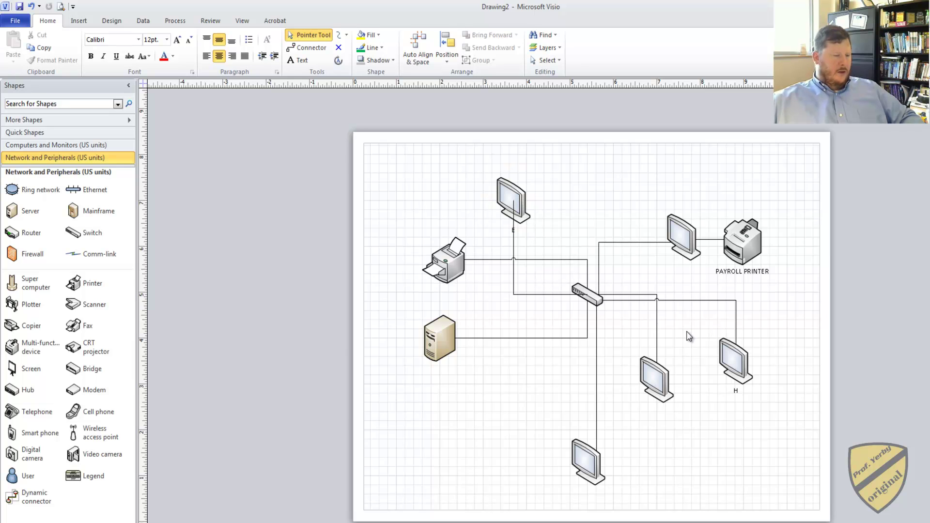
# - Try tracing the route from computer E through the switch to computer H with connectors, then undo both connectors
pyautogui.click(307, 47)
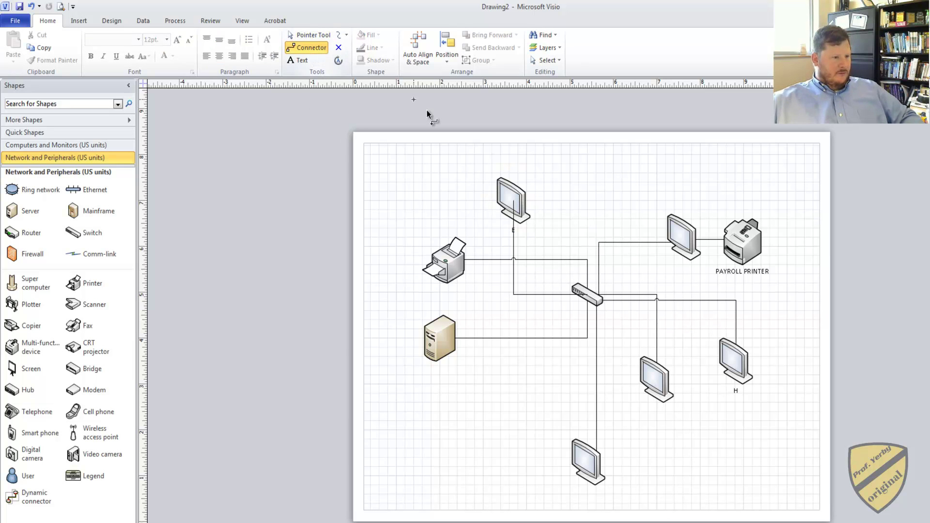
pyautogui.moveTo(531, 202); pyautogui.dragTo(586, 239)
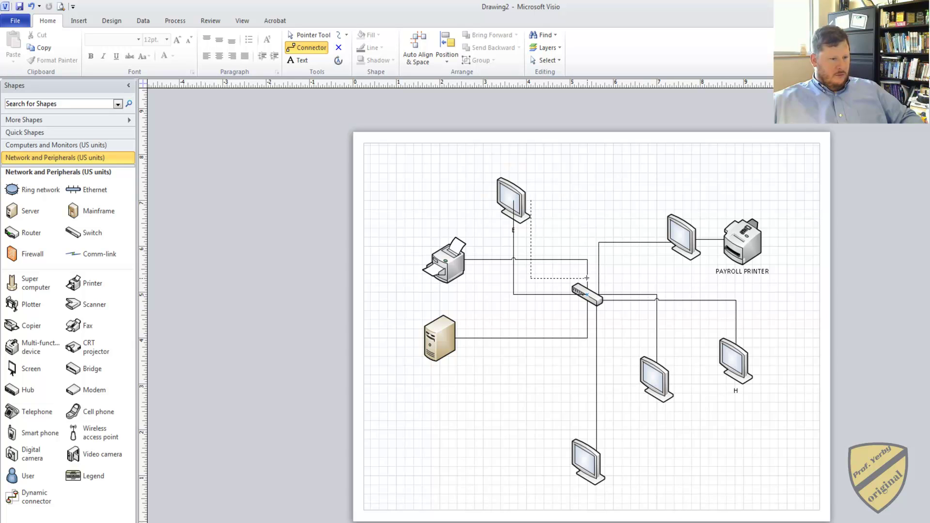
pyautogui.moveTo(586, 278); pyautogui.dragTo(721, 323)
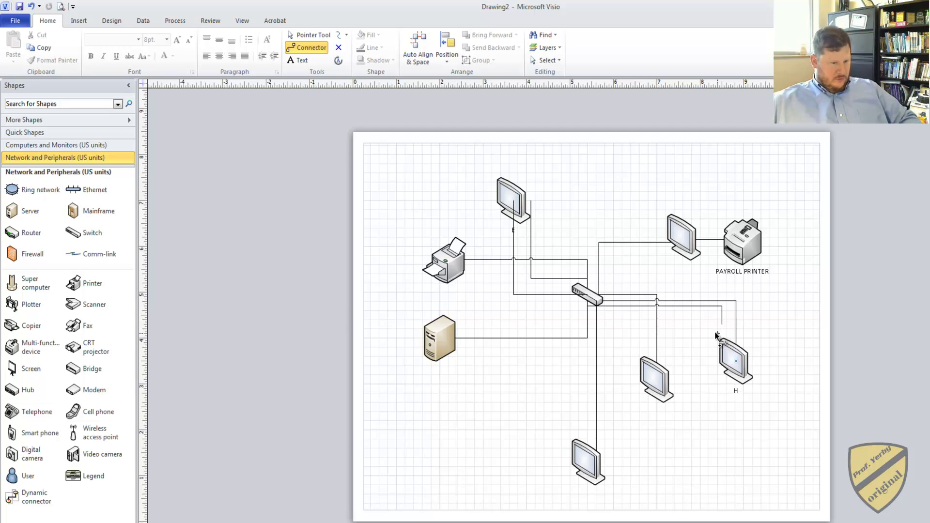
pyautogui.hotkey('ctrl', 'z')
pyautogui.hotkey('ctrl', 'z')
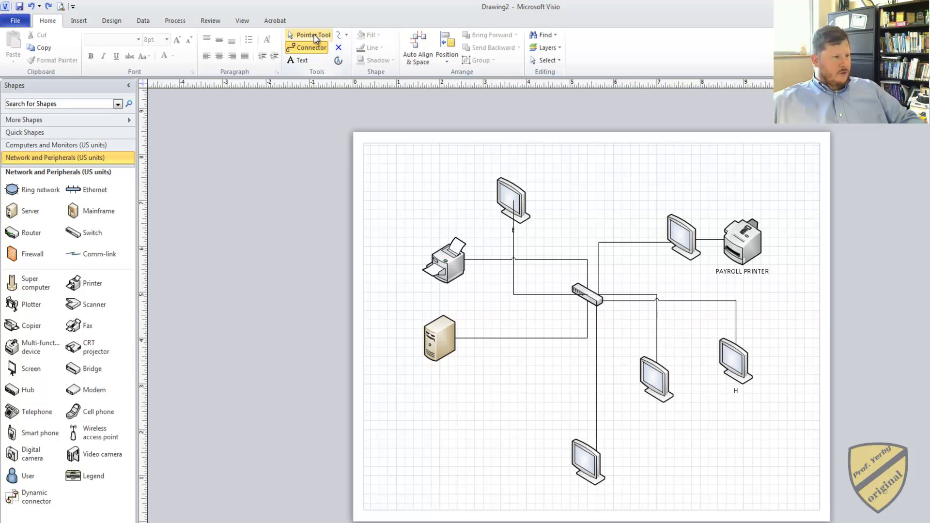
# - Draw a curved Freeform path from computer E through the switch to computer H
pyautogui.click(314, 37)
pyautogui.click(346, 35)
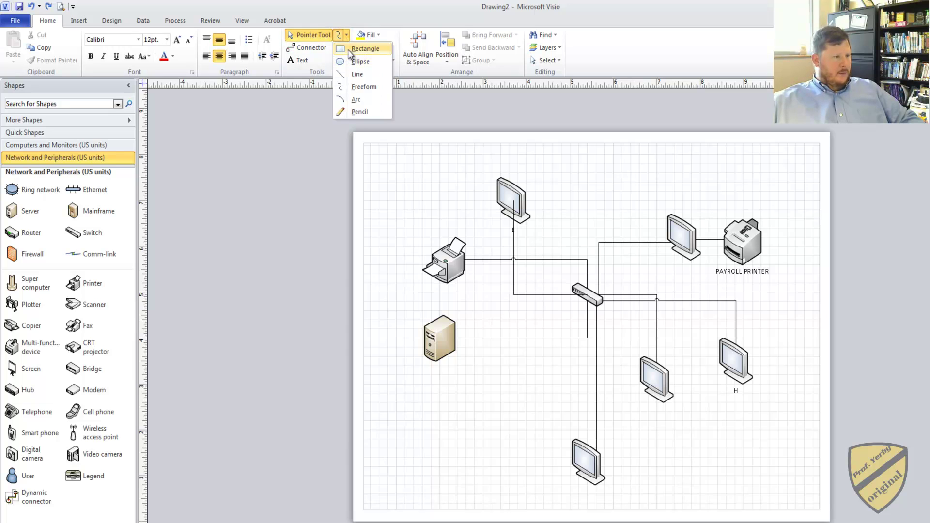
pyautogui.click(351, 50)
pyautogui.click(347, 34)
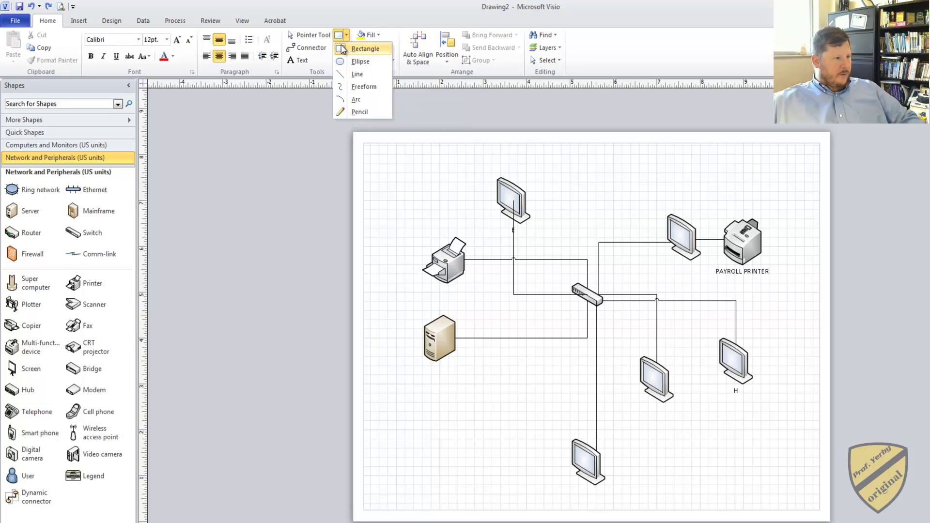
pyautogui.click(361, 87)
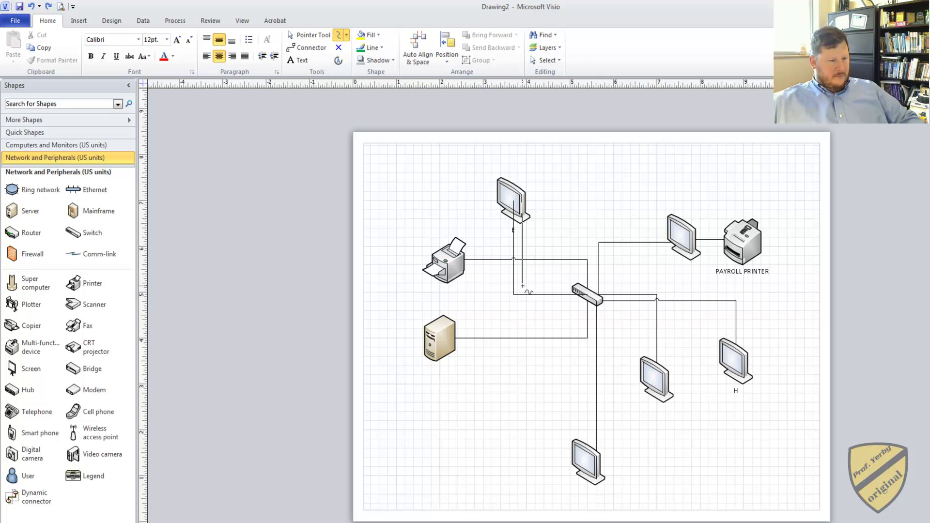
pyautogui.moveTo(528, 289)
pyautogui.mouseDown()
pyautogui.moveTo(582, 290)
pyautogui.moveTo(602, 309)
pyautogui.moveTo(725, 306)
pyautogui.moveTo(732, 324)
pyautogui.mouseUp()
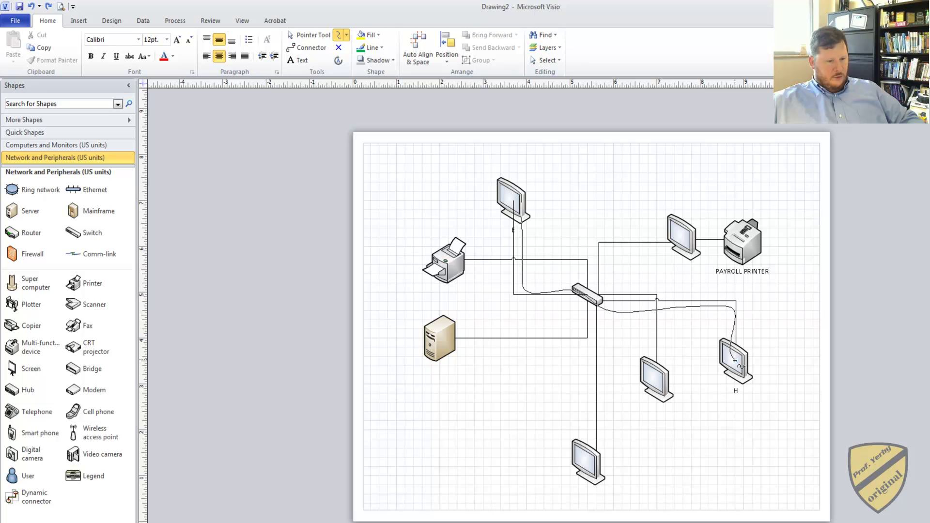
pyautogui.moveTo(735, 361); pyautogui.dragTo(736, 361)
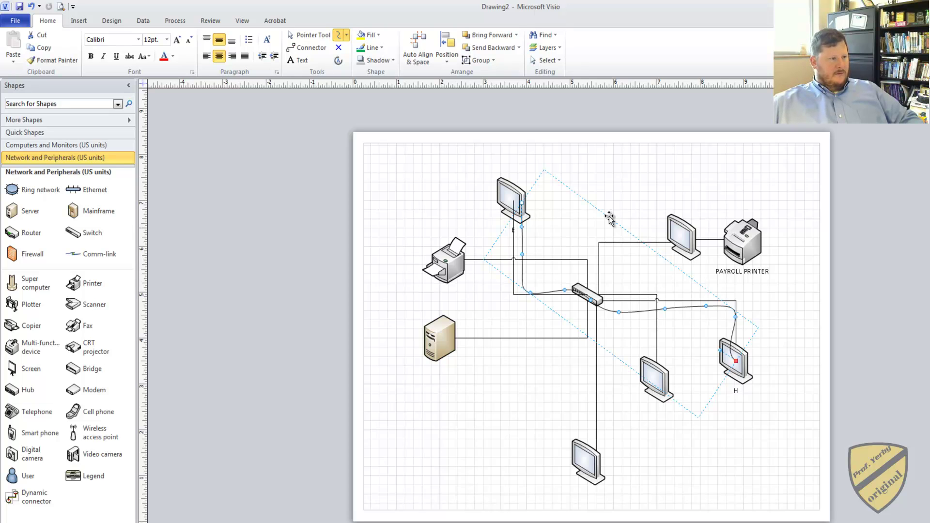
# - Format the freeform path from E to H as a red, 3 pt dashed line and deselect it
pyautogui.click(381, 48)
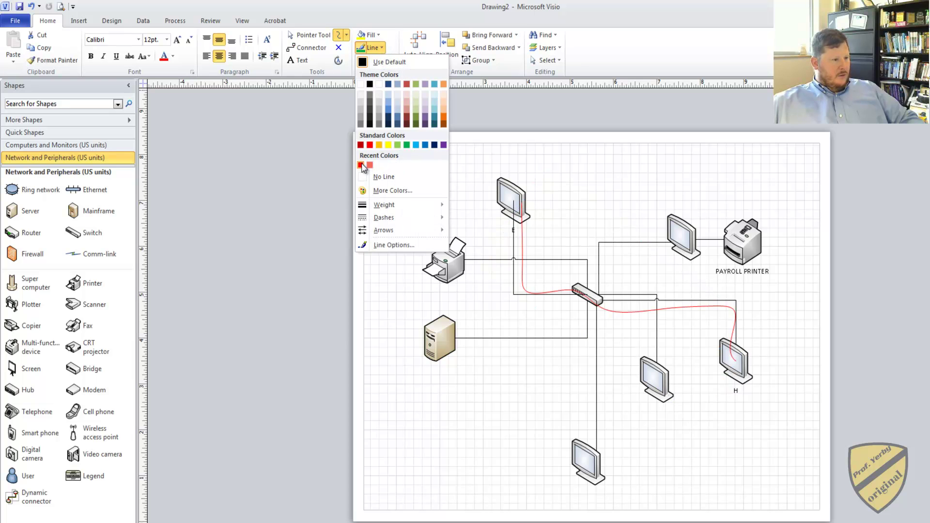
pyautogui.click(370, 145)
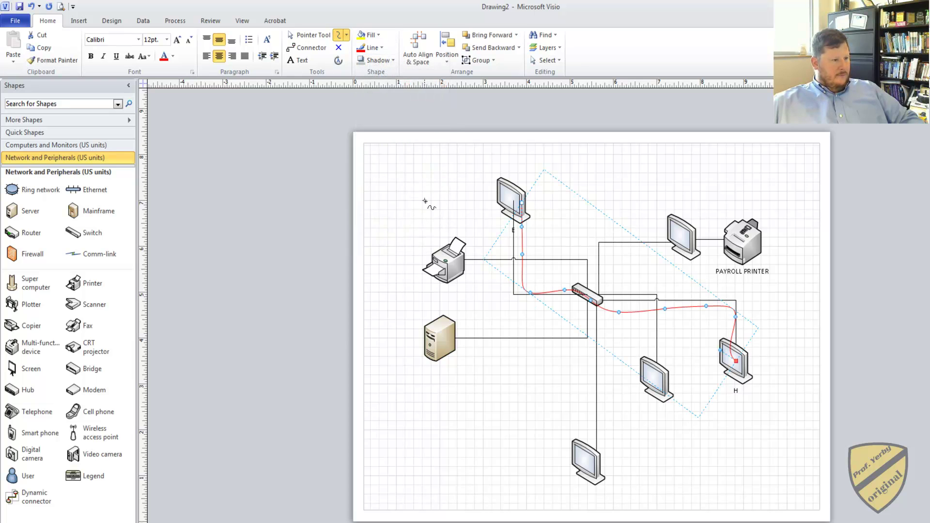
pyautogui.click(381, 47)
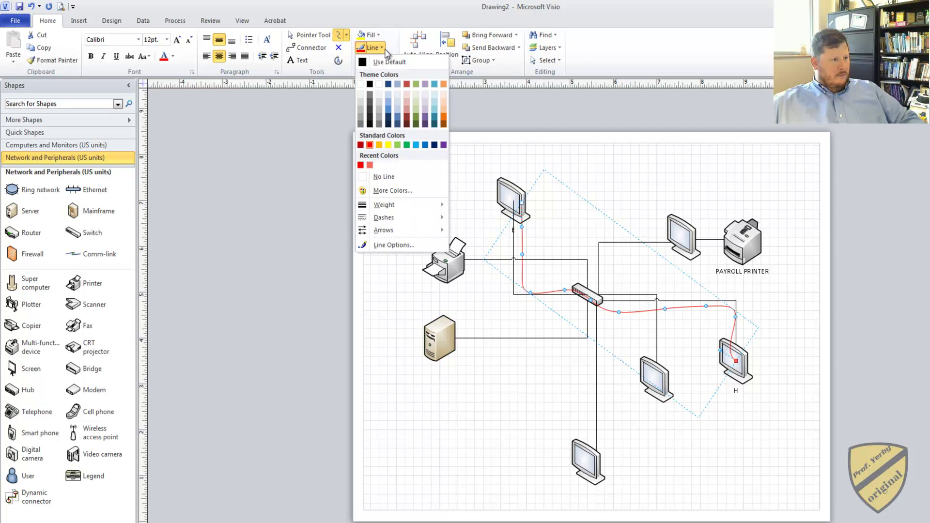
pyautogui.moveTo(405, 206)
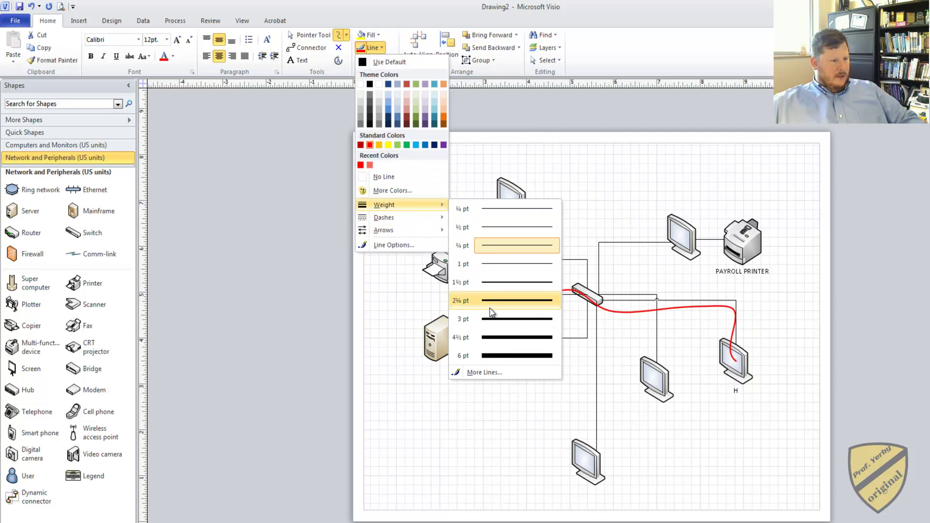
pyautogui.click(494, 316)
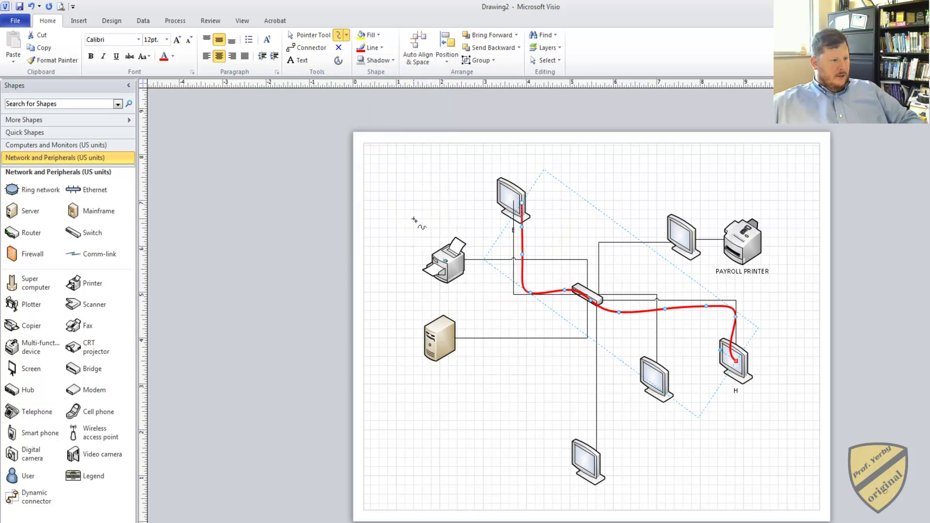
pyautogui.click(387, 48)
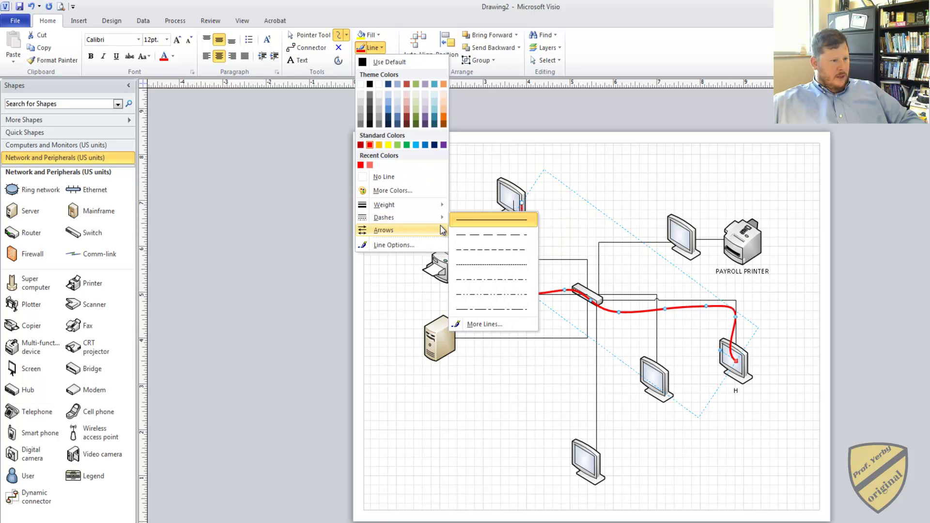
pyautogui.click(465, 248)
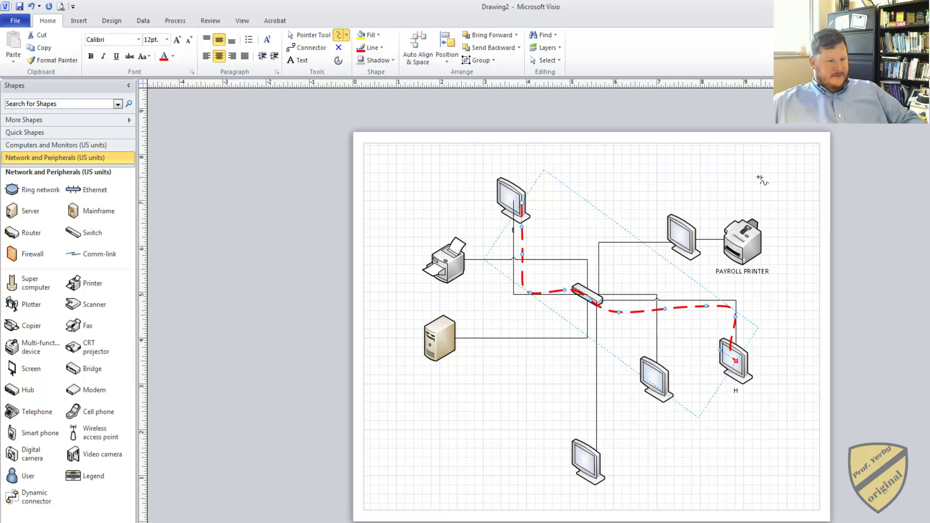
pyautogui.click(861, 187)
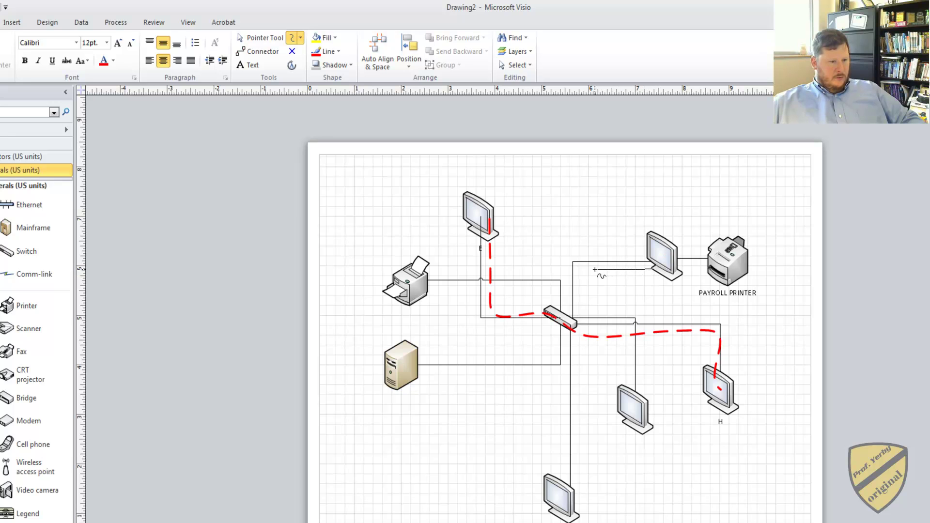
# - Draw a Freeform path from the computer beside the payroll printer through the switch to the server, then back through the switch to the unlabelled printer
pyautogui.moveTo(595, 269); pyautogui.dragTo(410, 368)
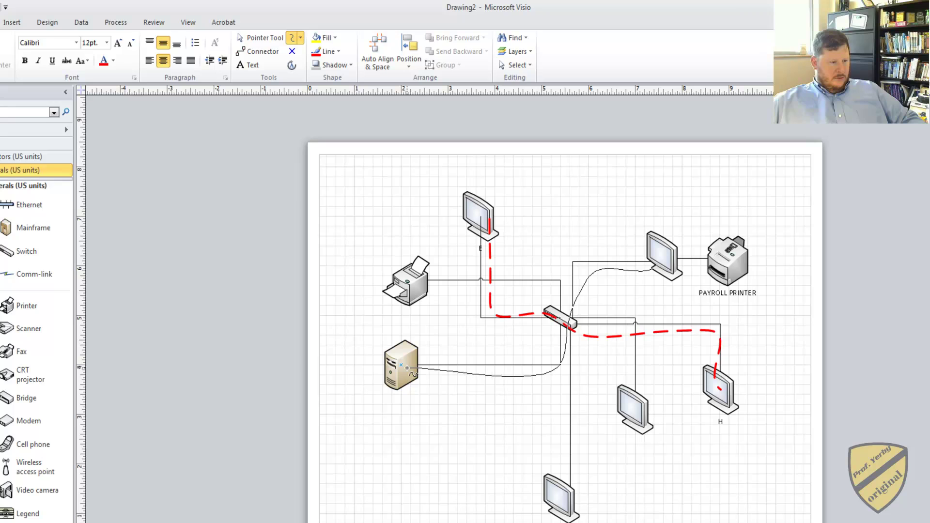
pyautogui.moveTo(407, 368)
pyautogui.mouseDown()
pyautogui.moveTo(439, 357)
pyautogui.moveTo(561, 353)
pyautogui.moveTo(554, 293)
pyautogui.moveTo(414, 281)
pyautogui.mouseUp()
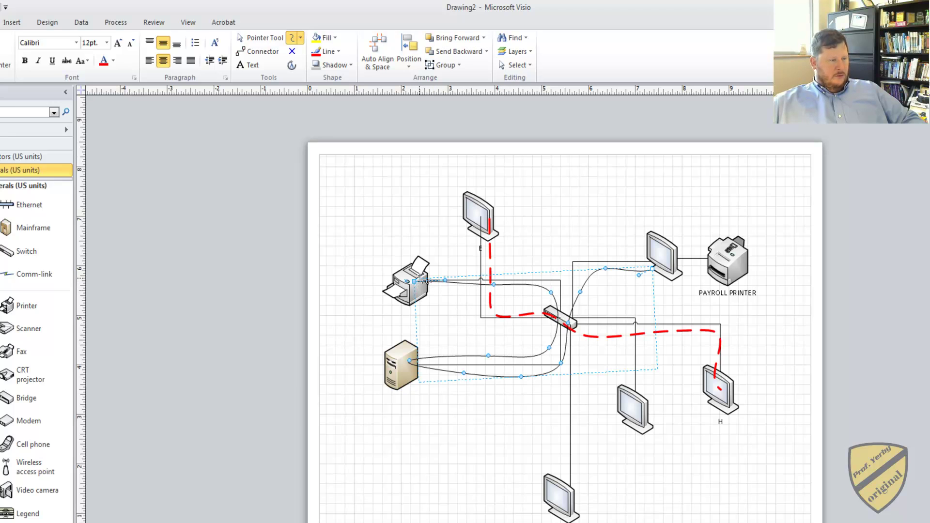
# - Format the selected freeform path through the server as a dark purple, 3 pt dashed line
pyautogui.click(330, 52)
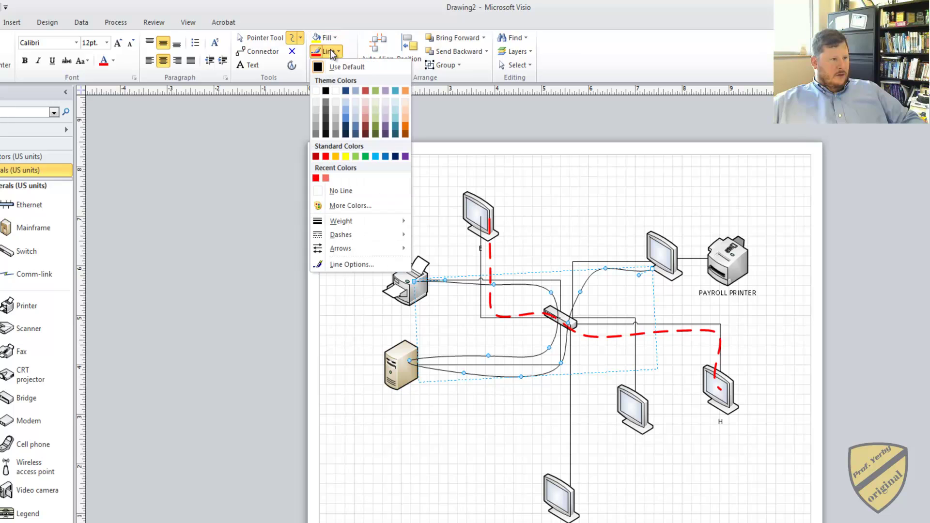
pyautogui.click(387, 133)
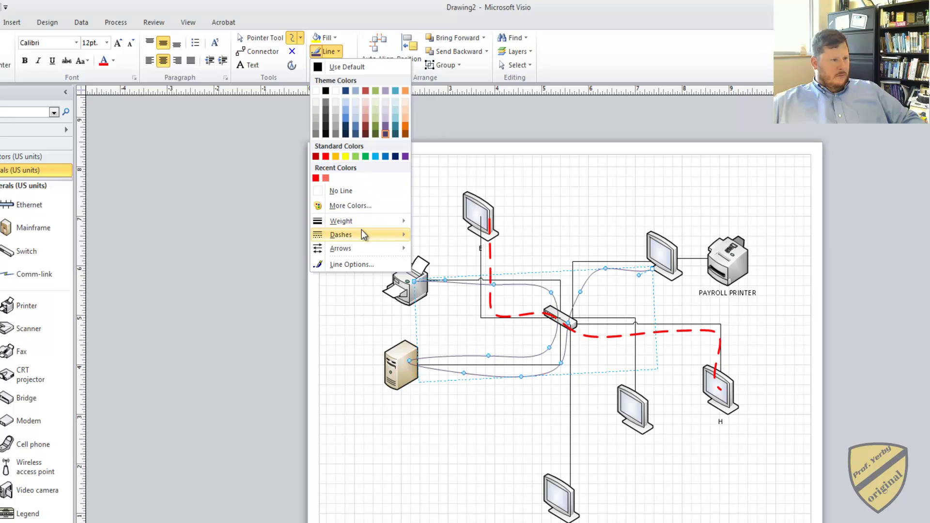
pyautogui.moveTo(356, 223)
pyautogui.click(457, 341)
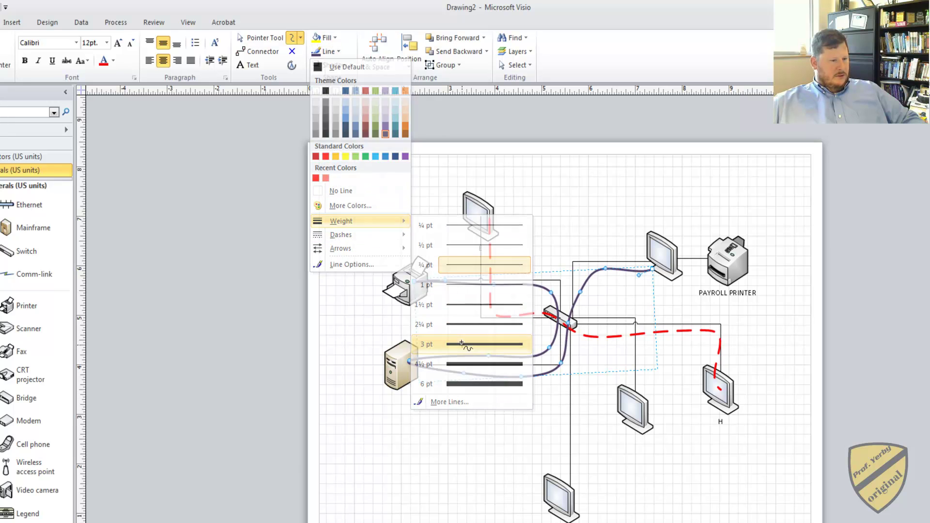
pyautogui.click(331, 57)
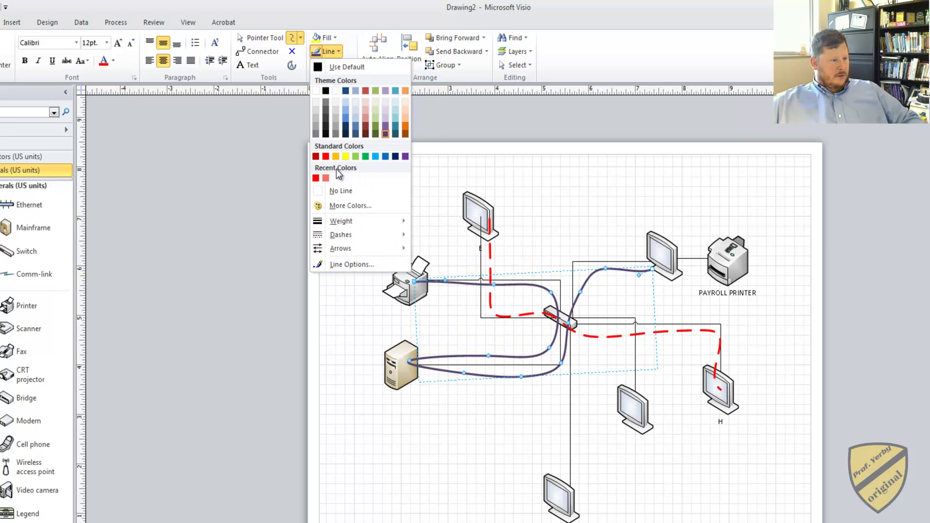
pyautogui.moveTo(369, 239)
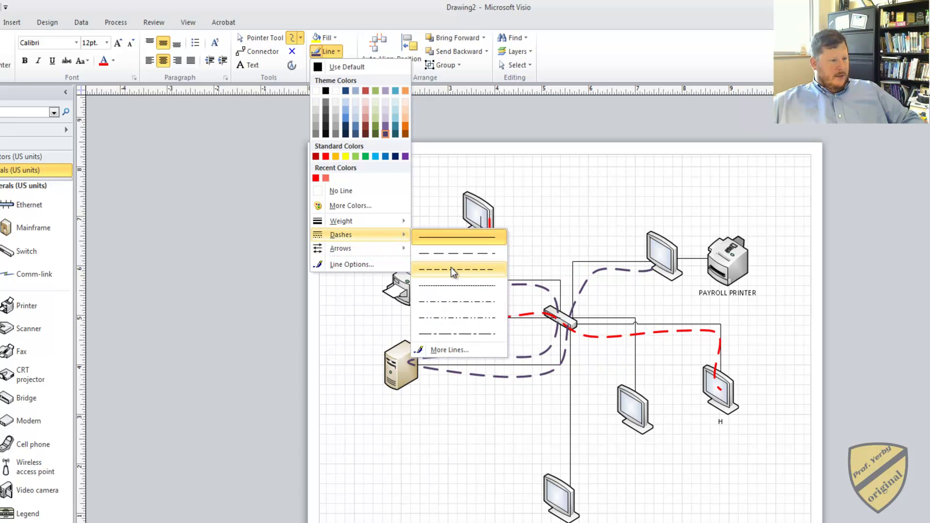
pyautogui.click(453, 270)
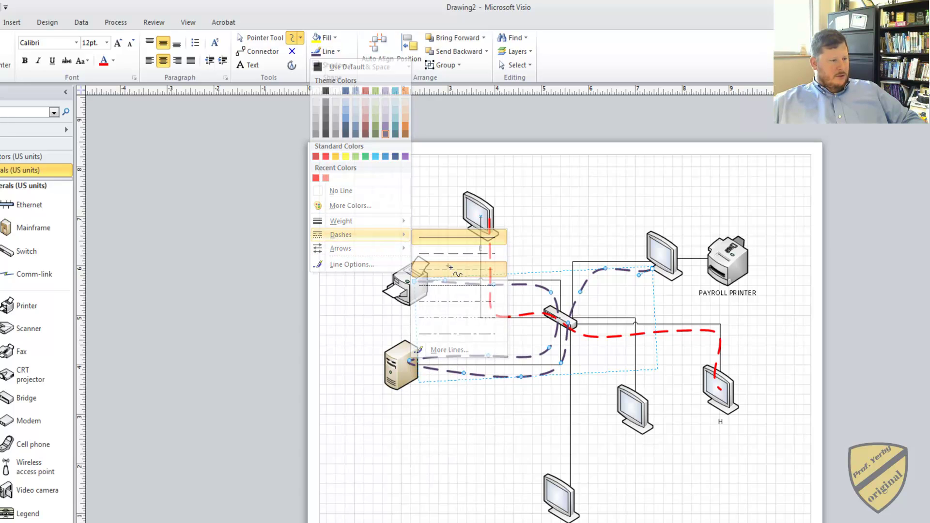
# - Add a solid arrowhead at the unlabelled printer's end of the purple dashed path and deselect it
pyautogui.click(331, 54)
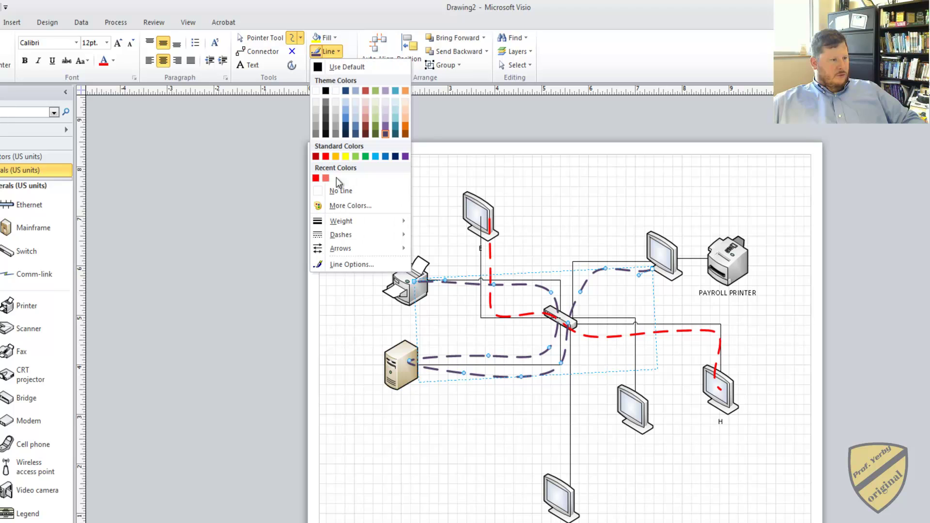
pyautogui.moveTo(345, 248)
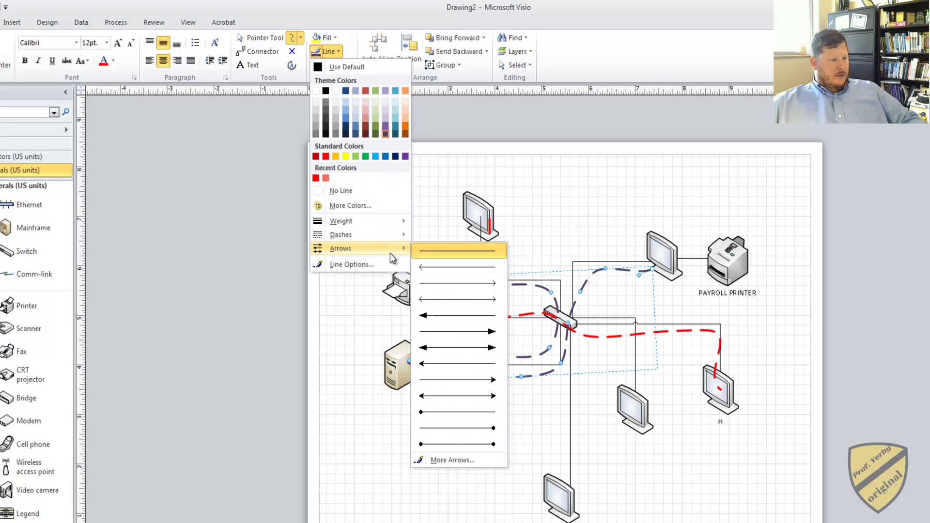
pyautogui.click(450, 331)
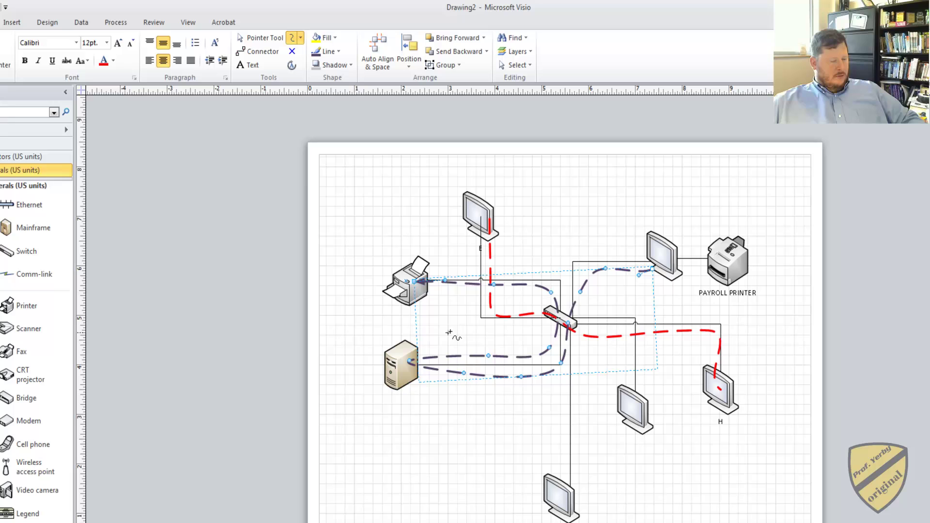
pyautogui.click(491, 454)
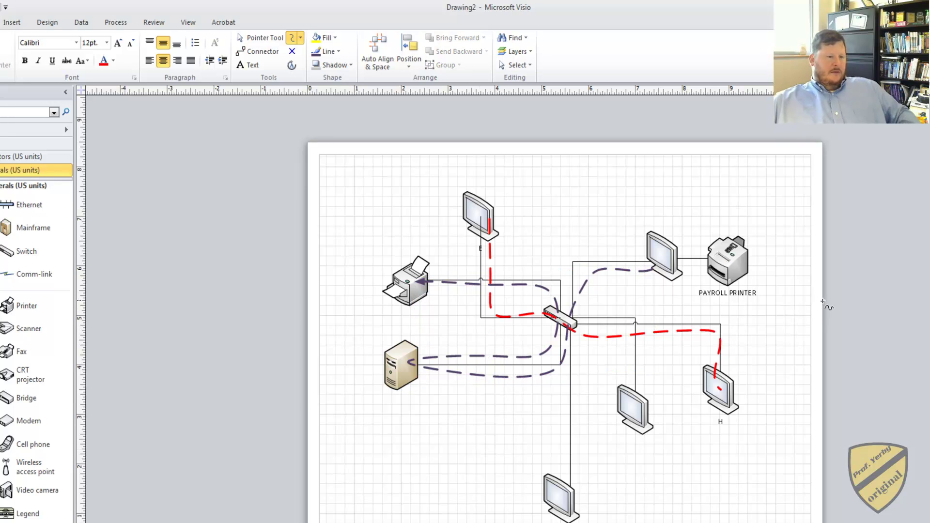
# - Try drawing a Freeform curve directly from the computer beside the payroll printer to the unlabelled printer, then delete it
pyautogui.scroll(1, 505, 302)
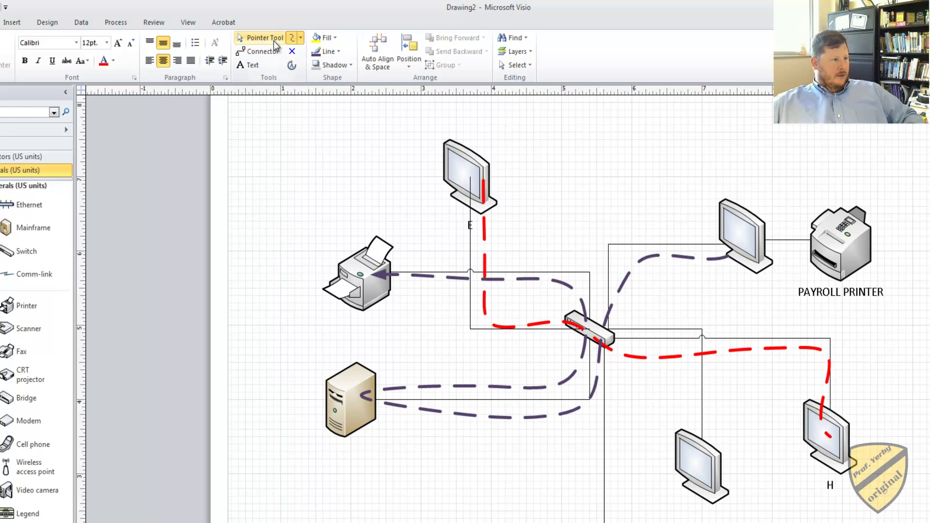
pyautogui.click(291, 39)
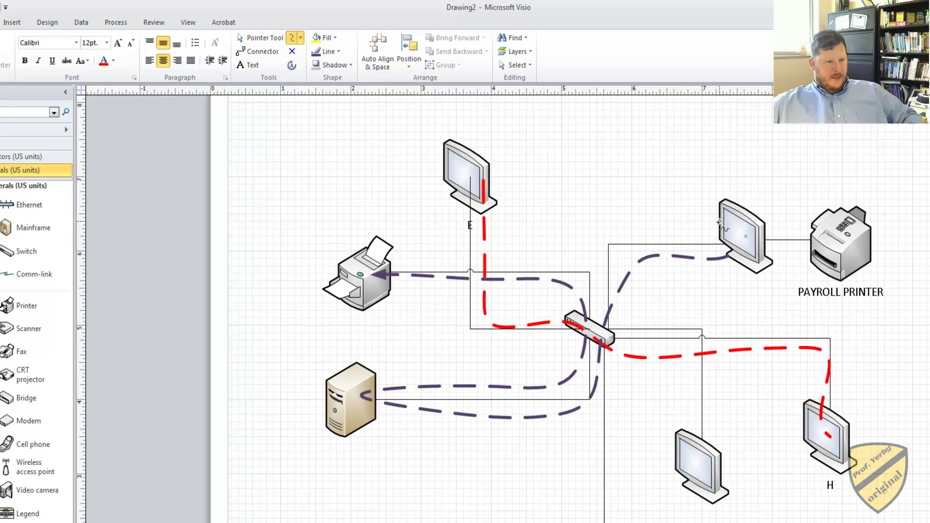
pyautogui.moveTo(720, 223)
pyautogui.mouseDown()
pyautogui.moveTo(675, 216)
pyautogui.moveTo(458, 227)
pyautogui.moveTo(383, 257)
pyautogui.mouseUp()
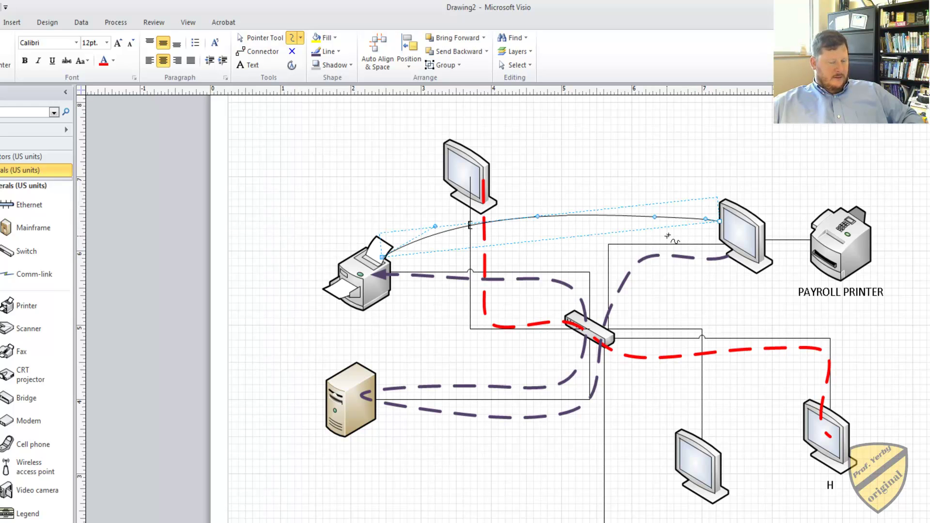
pyautogui.press('Delete')
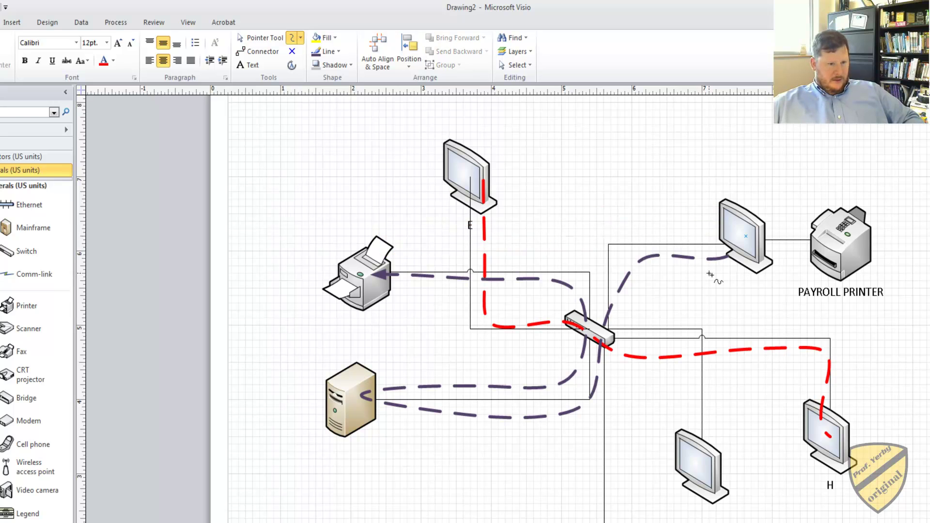
# - Draw a Freeform path from the computer beside the payroll printer through the switch to the unlabelled printer, formatted as a 6 pt orange line
pyautogui.moveTo(732, 259)
pyautogui.mouseDown()
pyautogui.moveTo(668, 305)
pyautogui.moveTo(537, 339)
pyautogui.moveTo(439, 335)
pyautogui.moveTo(412, 319)
pyautogui.moveTo(411, 295)
pyautogui.mouseUp()
pyautogui.click(329, 51)
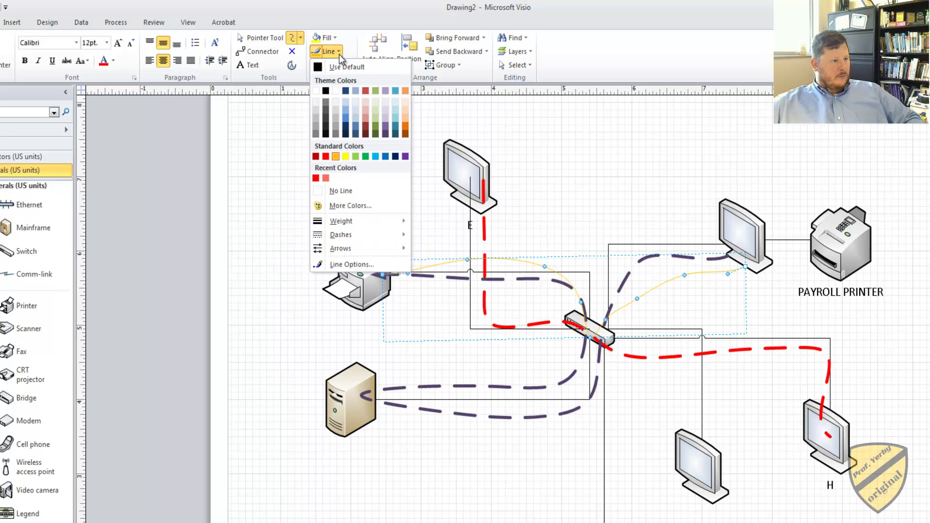
pyautogui.moveTo(372, 218)
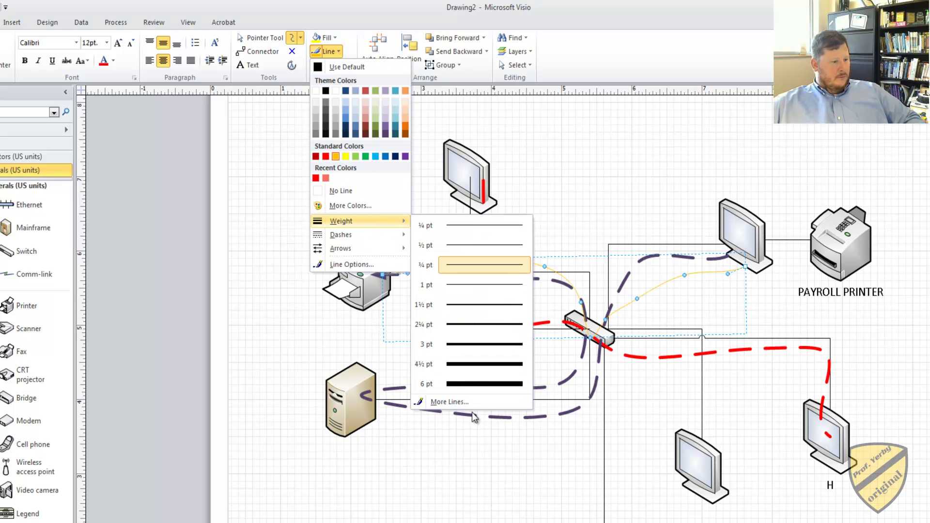
pyautogui.click(472, 384)
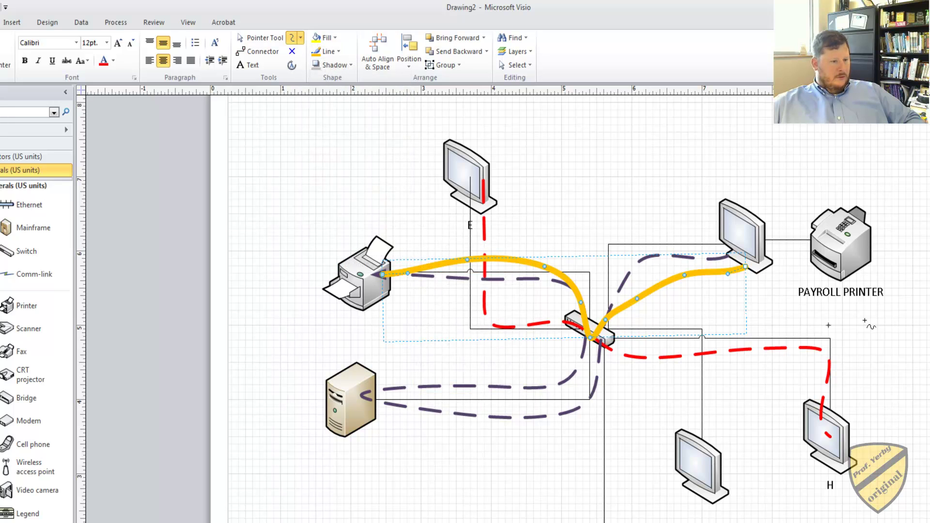
pyautogui.press('Escape')
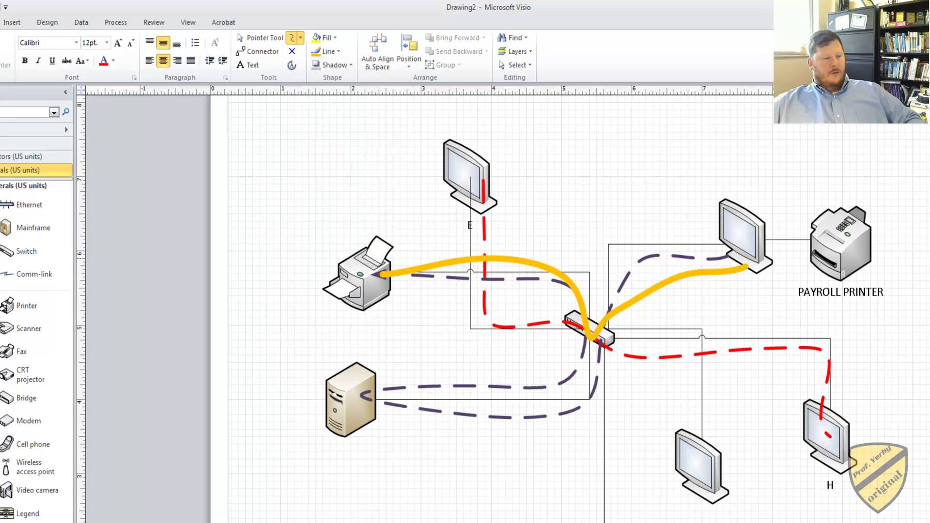